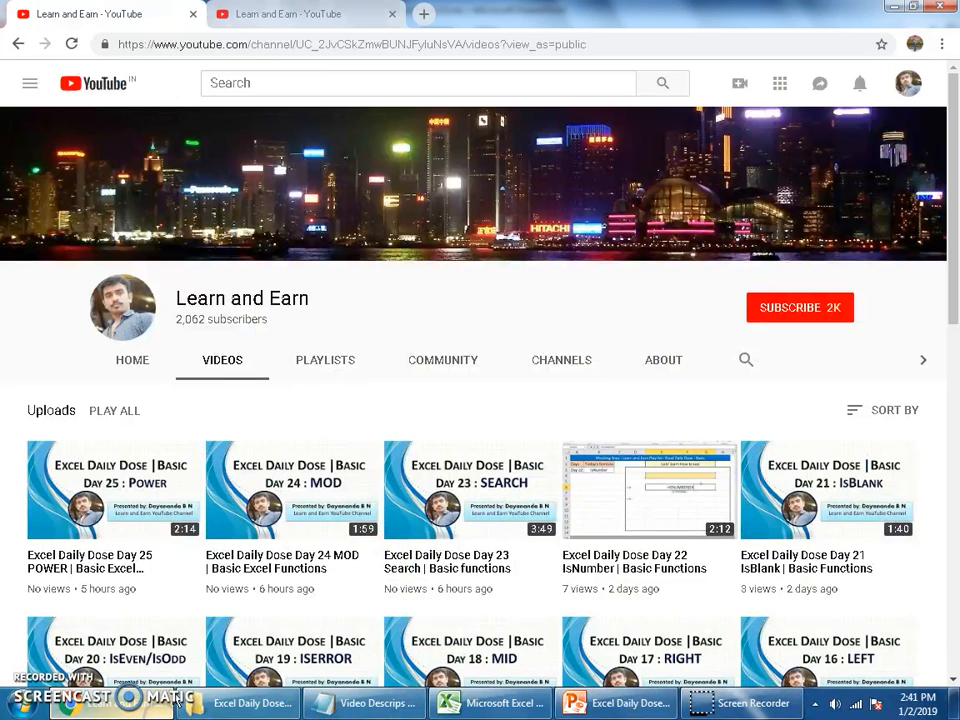
Switch to the Index and Planner workbook in Excel and examine the weeks of January 2019 in the system calendar
click(503, 703)
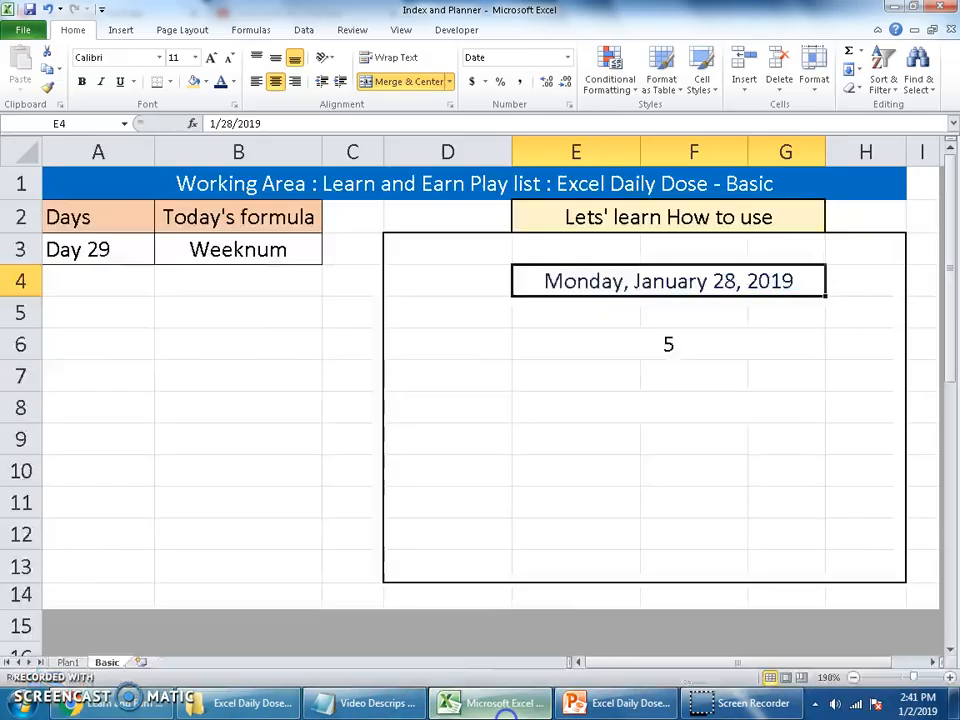
click(221, 252)
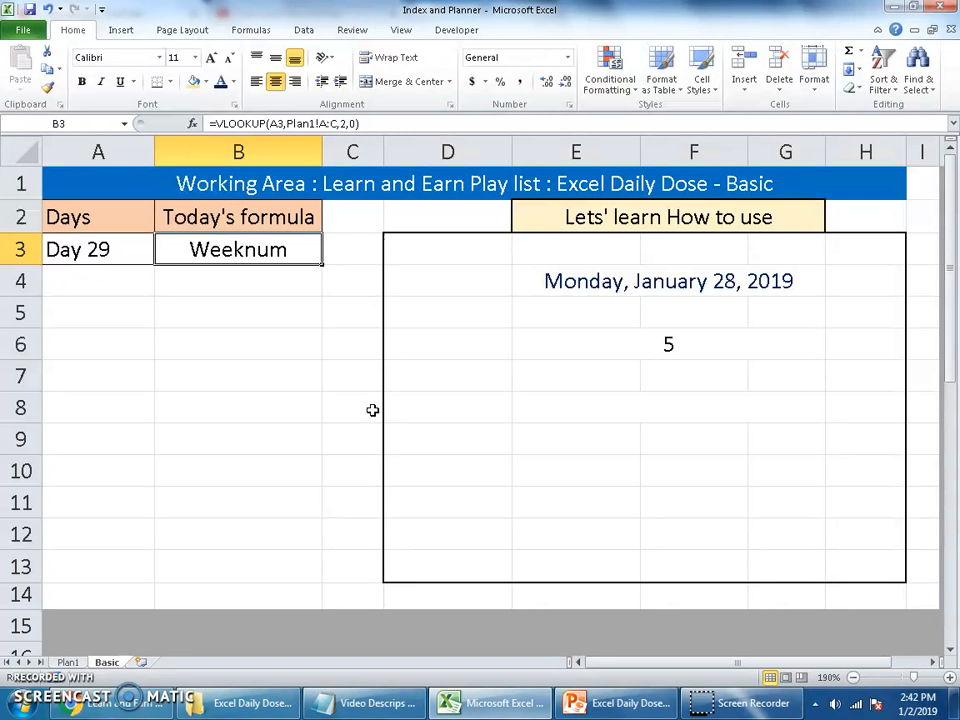
click(918, 703)
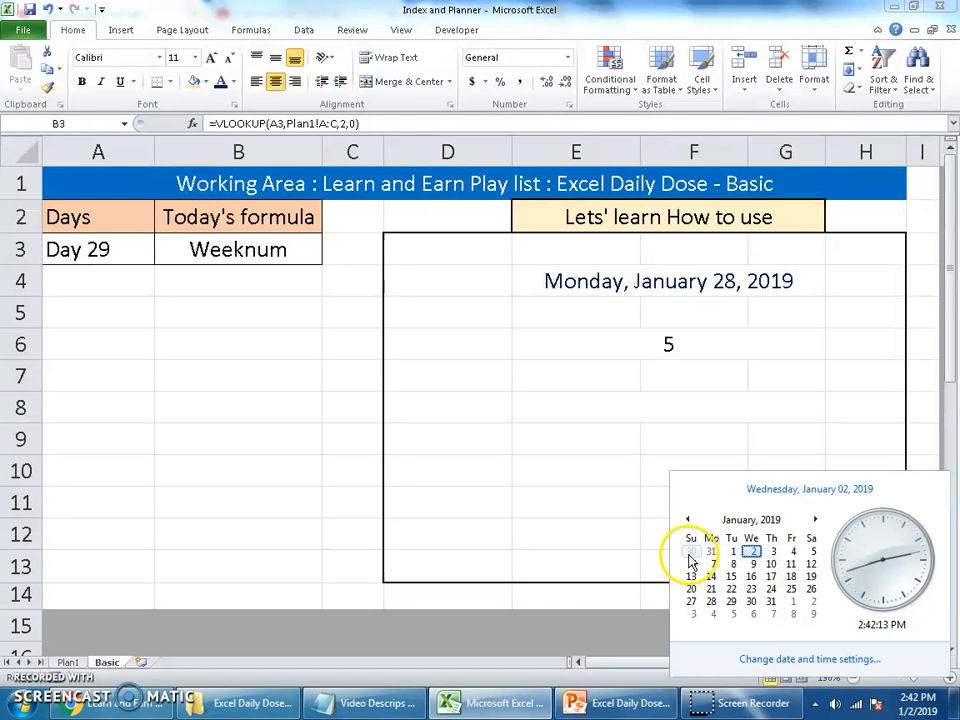
click(811, 566)
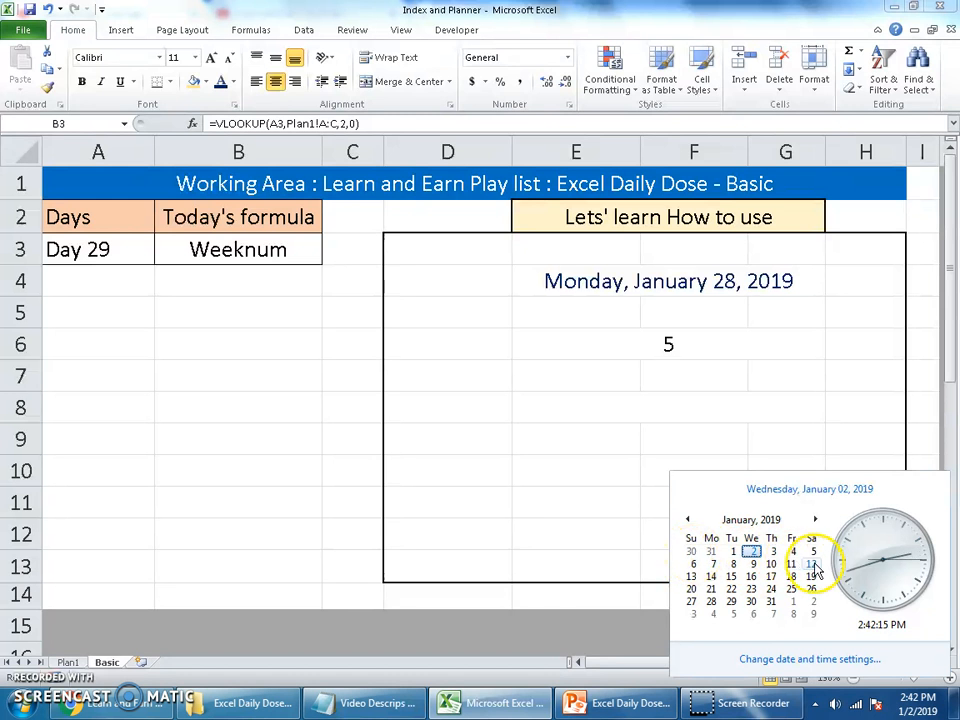
click(709, 565)
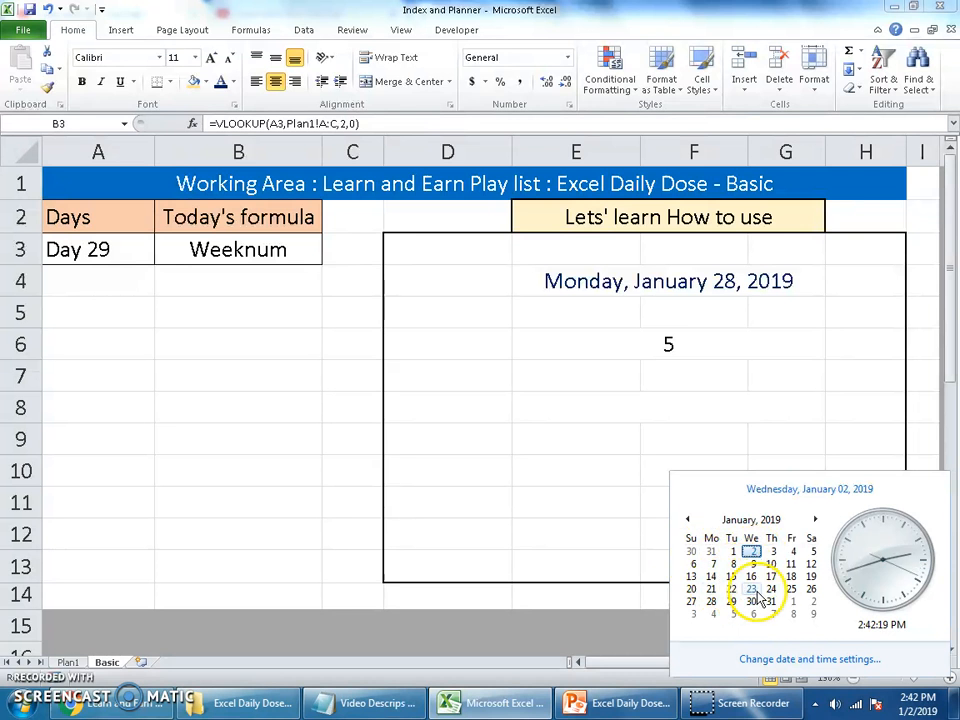
click(735, 347)
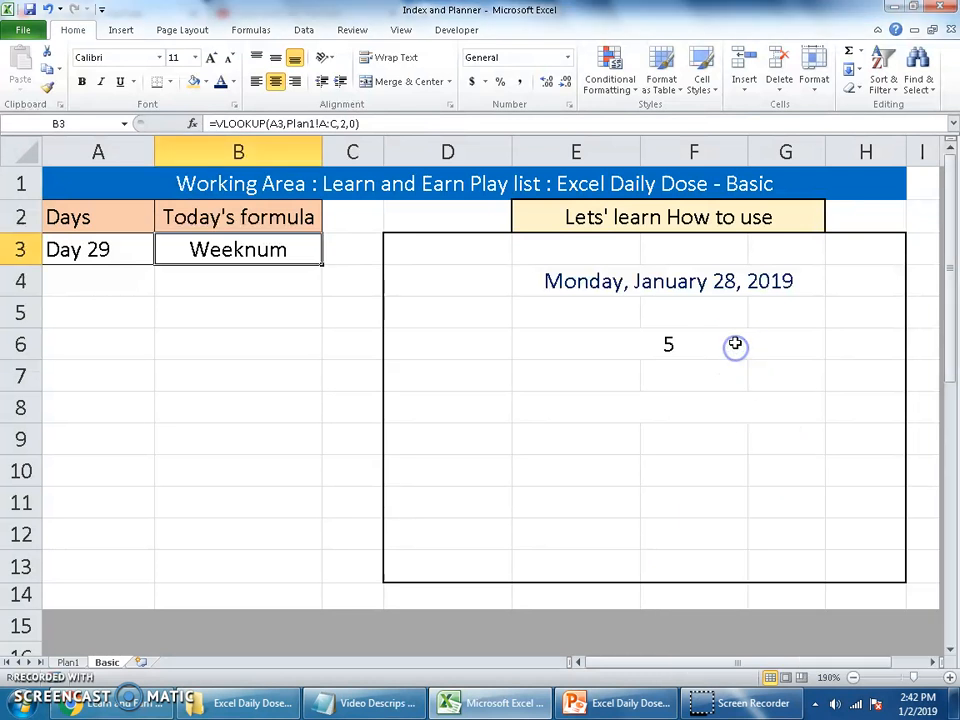
Examine the WEEKNUM formula in E6 and the date in E4 that it refers to
click(733, 339)
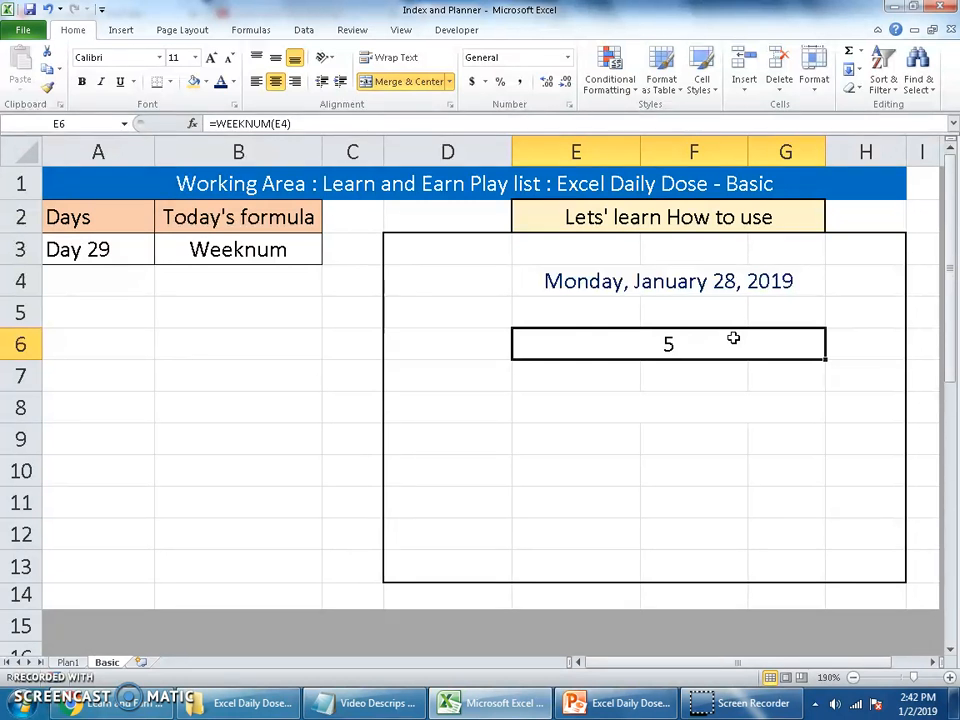
click(739, 280)
click(719, 342)
click(694, 278)
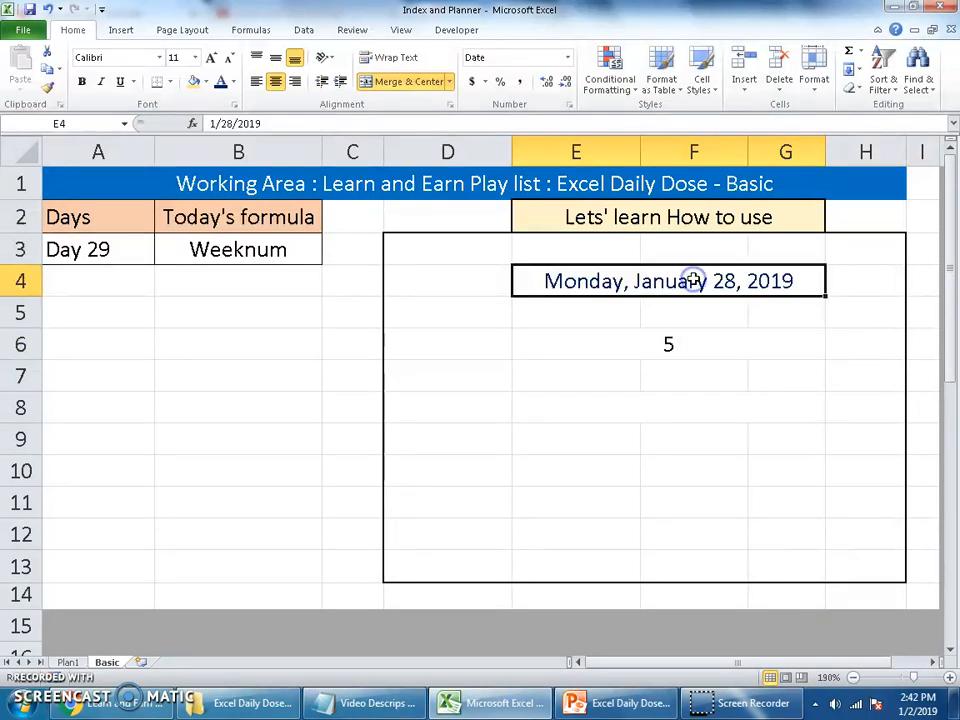
click(677, 340)
Replace the date in E4 with the current date, 1/2/2019
click(650, 281)
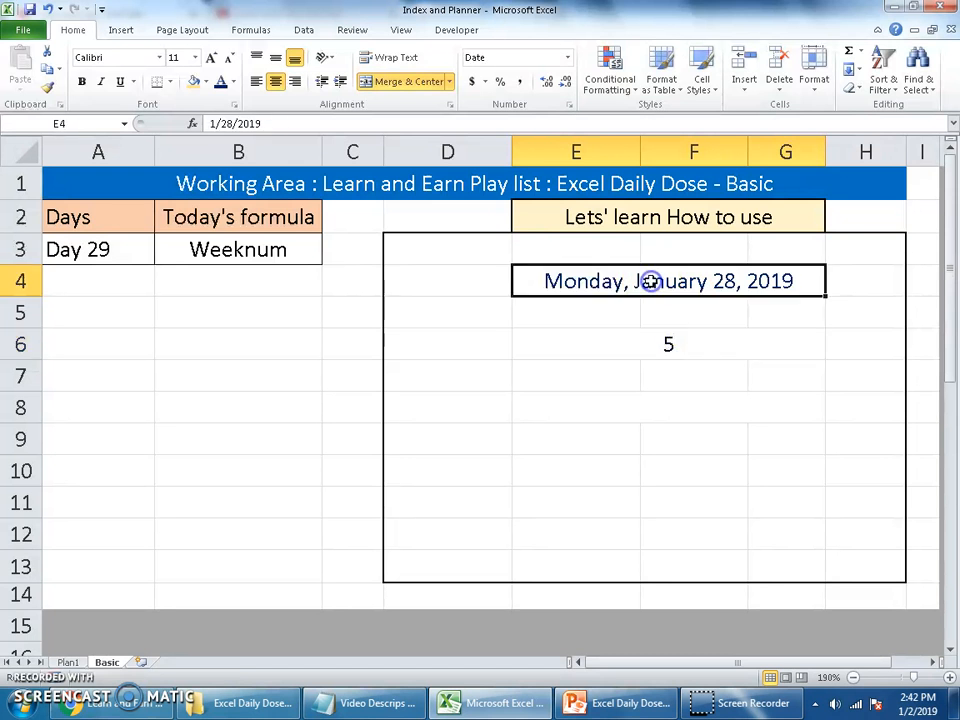
key(ctrl+semicolon)
key(Return)
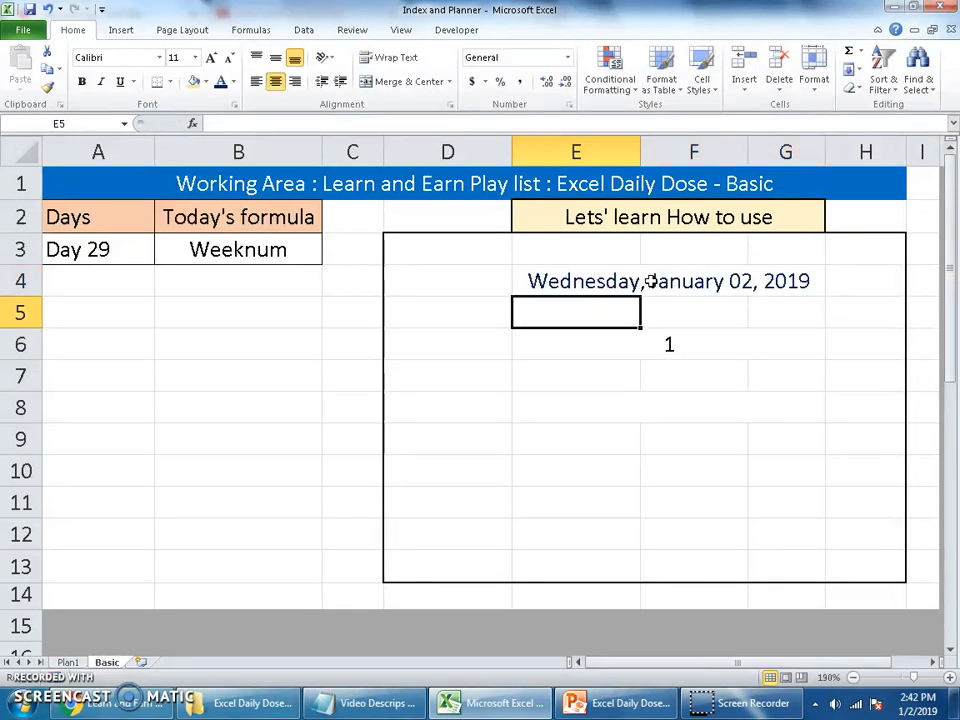
Compare the current date's week in the system calendar with the week number in E6
click(652, 280)
click(925, 712)
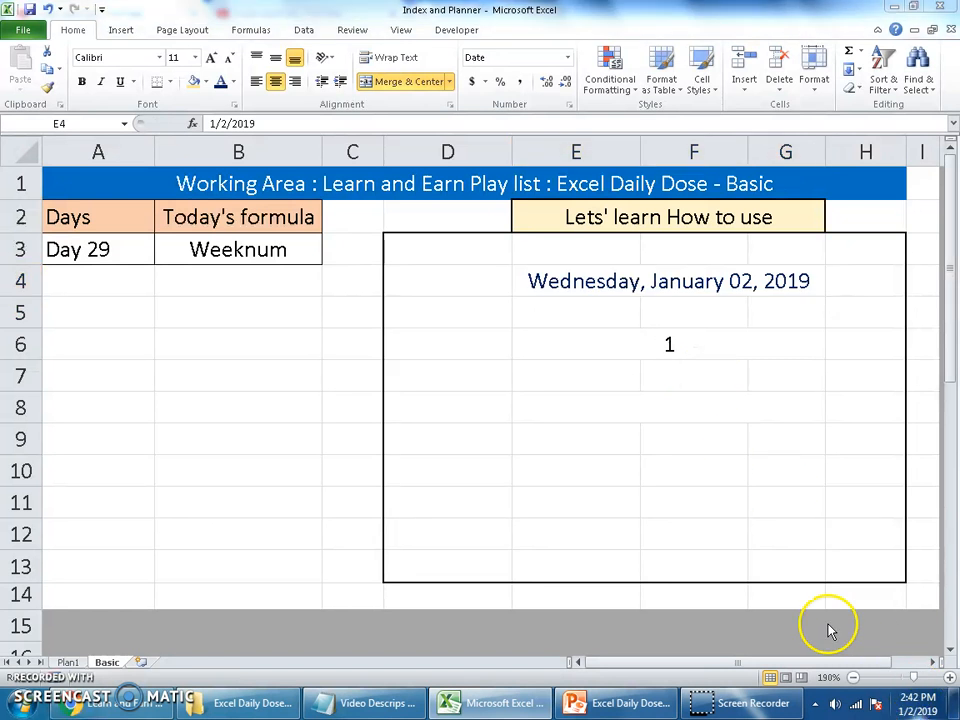
click(917, 710)
click(917, 705)
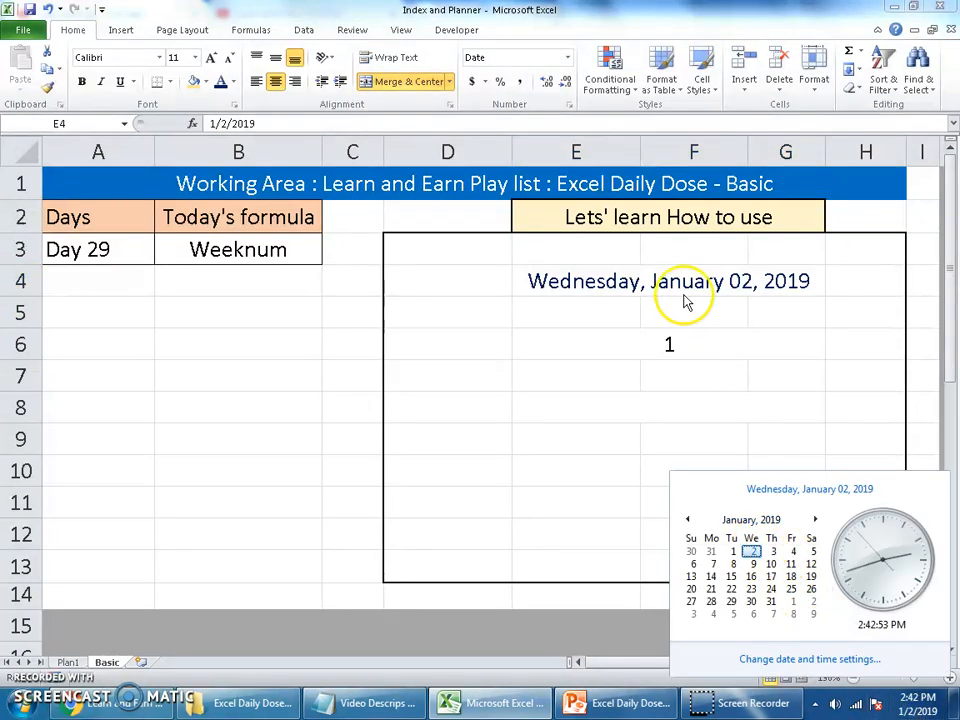
click(673, 350)
click(672, 345)
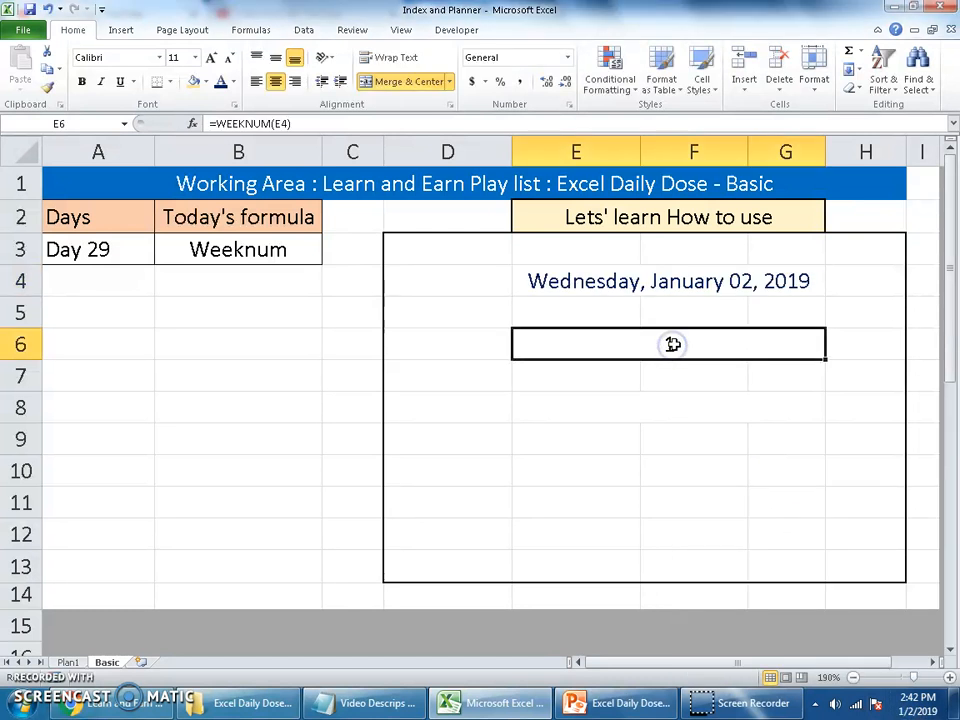
Inspect the return_type options of the WEEKNUM formula in E6, keeping the formula as =WEEKNUM(E4)
double_click(674, 344)
click(731, 344)
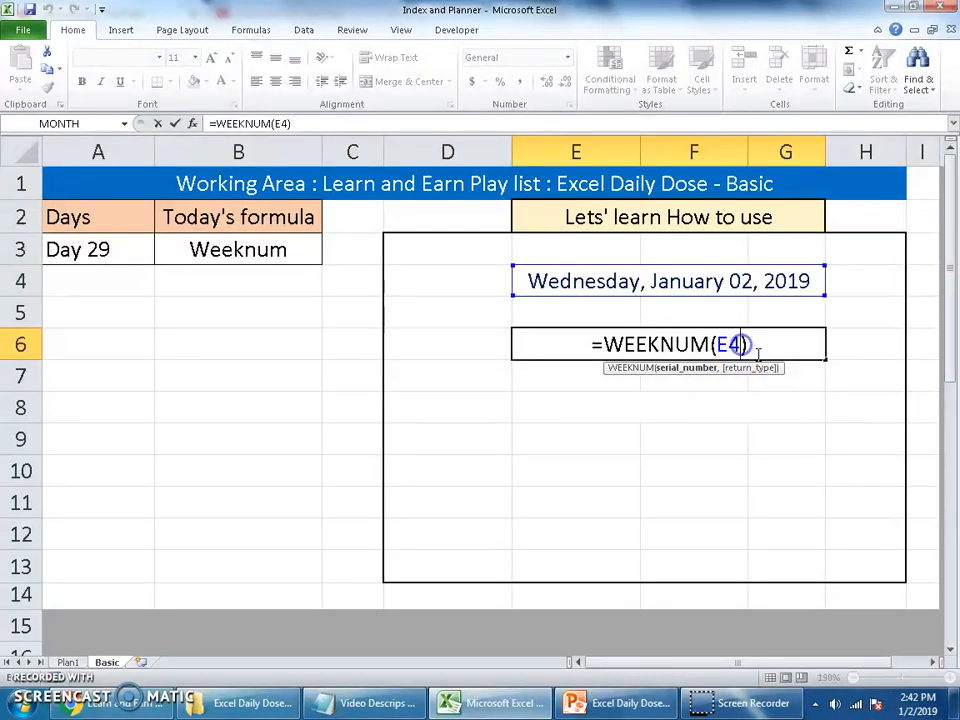
text(,)
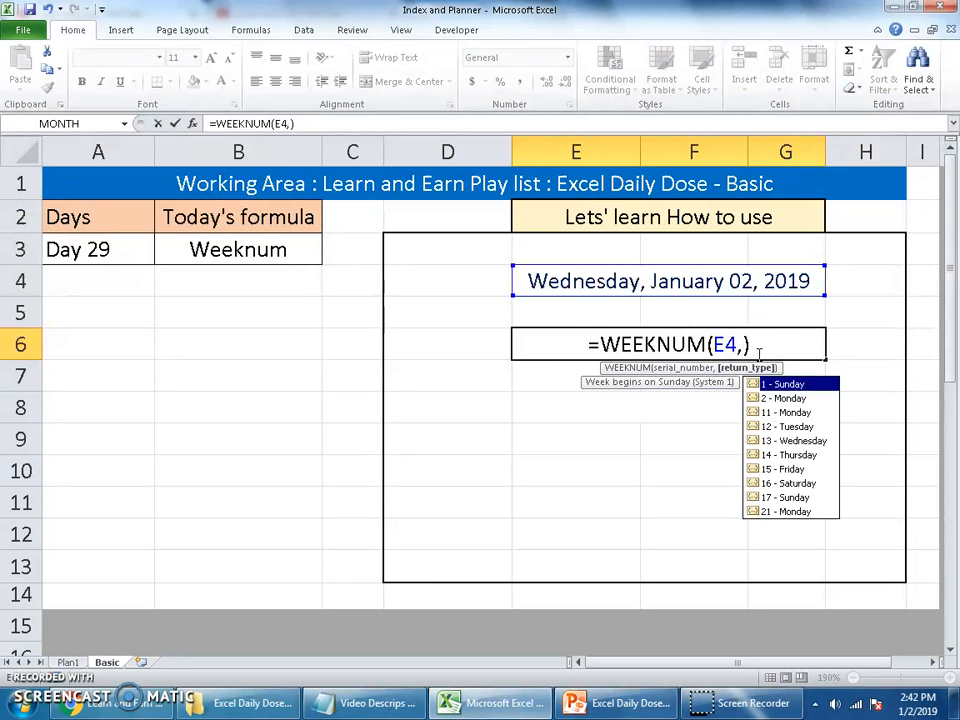
key(BackSpace)
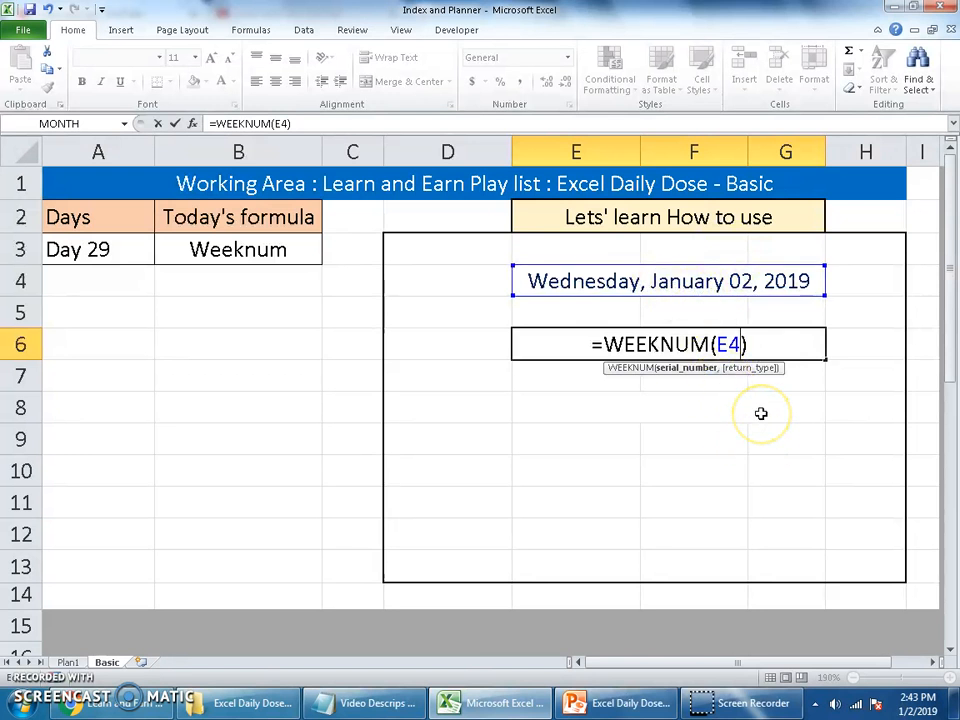
text(,)
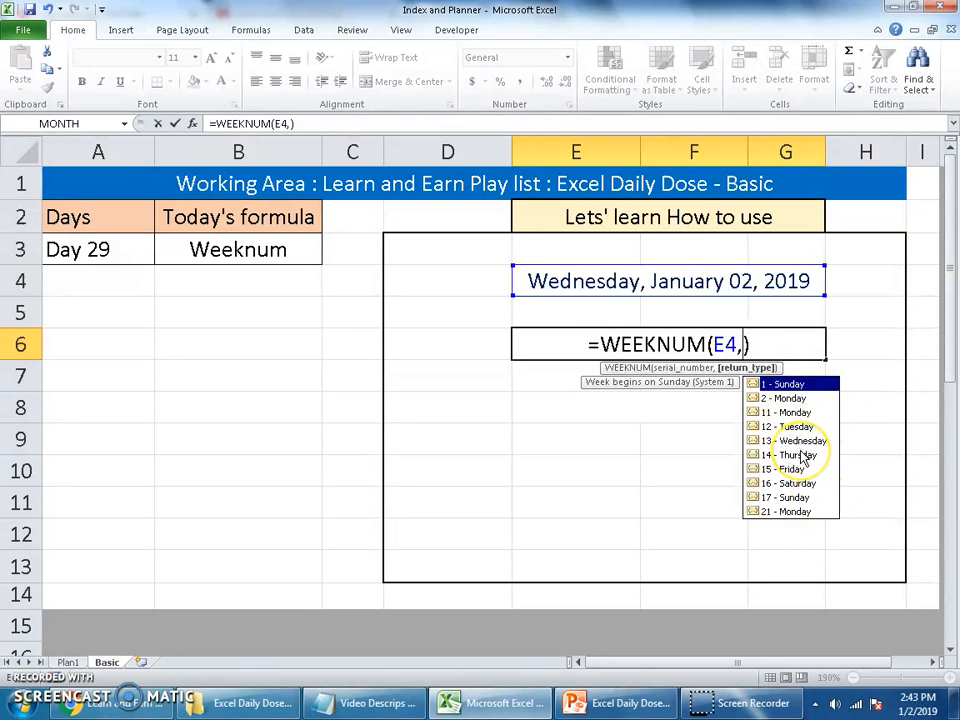
key(BackSpace)
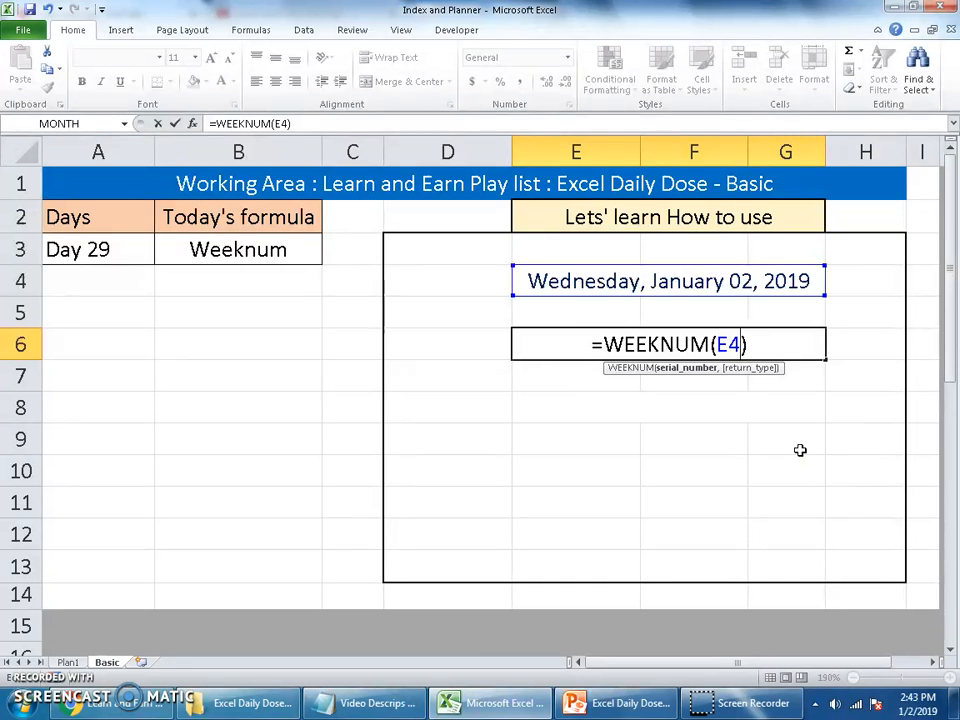
key(Return)
key(Up)
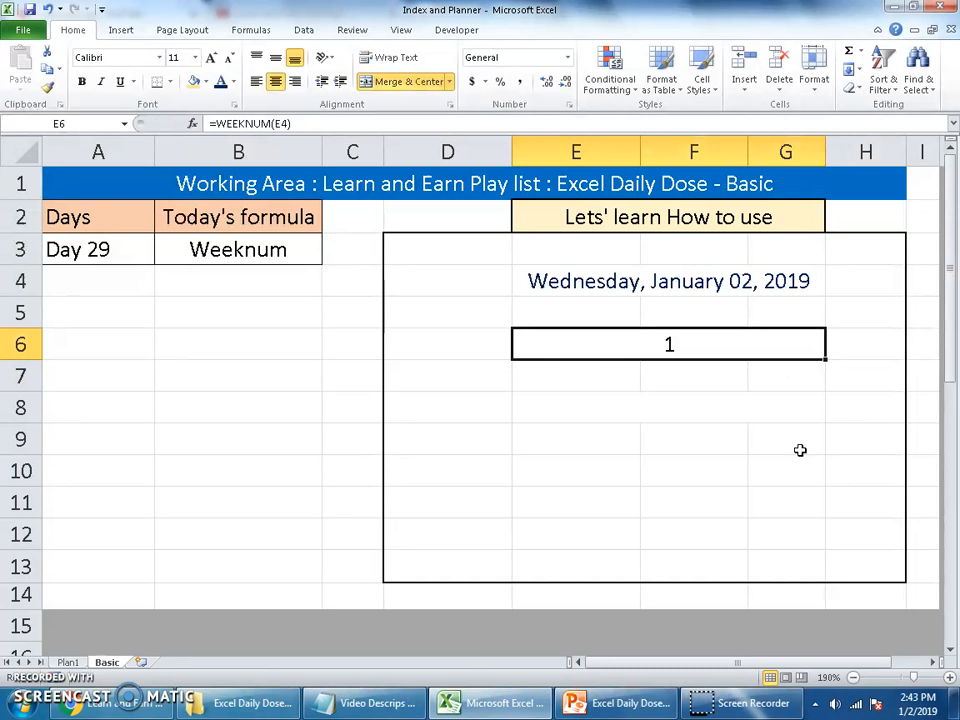
Change the date in E4 to 1/28/2019
click(697, 280)
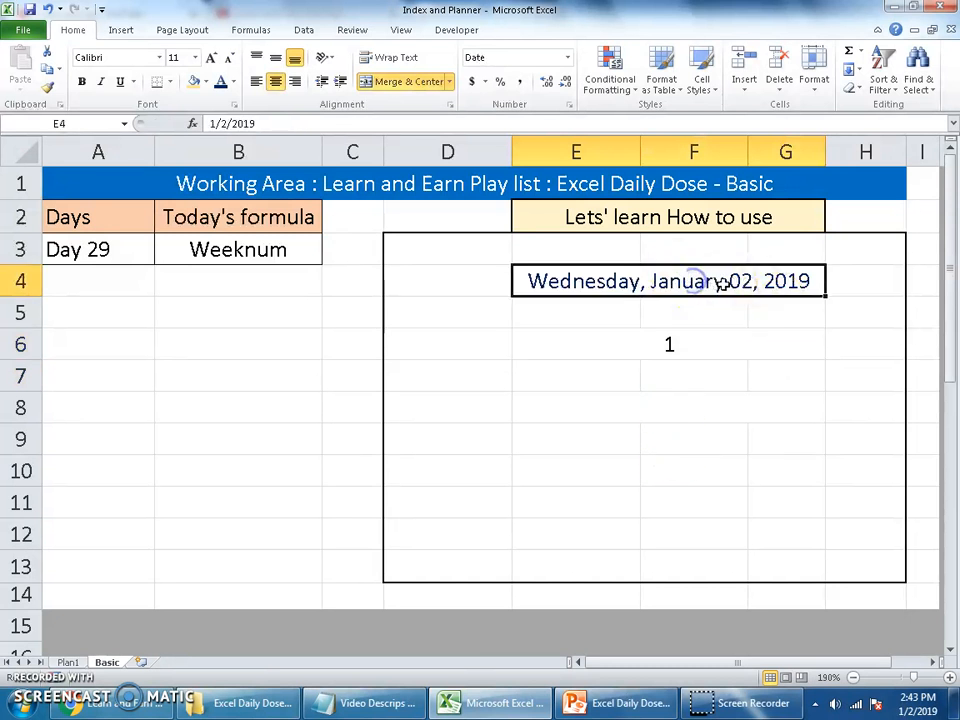
double_click(722, 282)
click(655, 281)
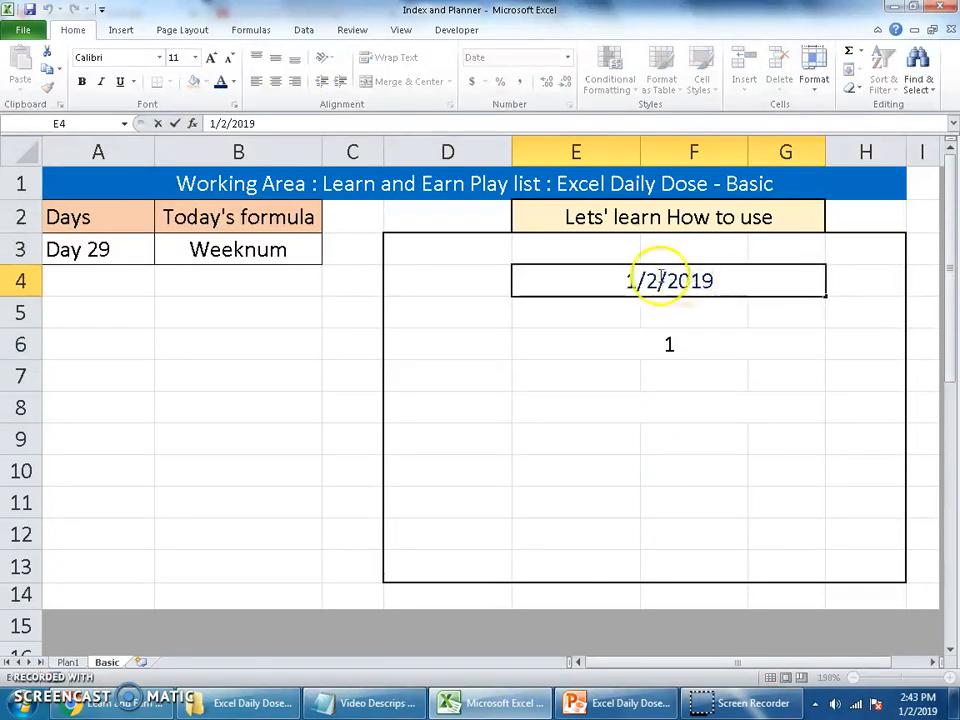
text(8)
key(Return)
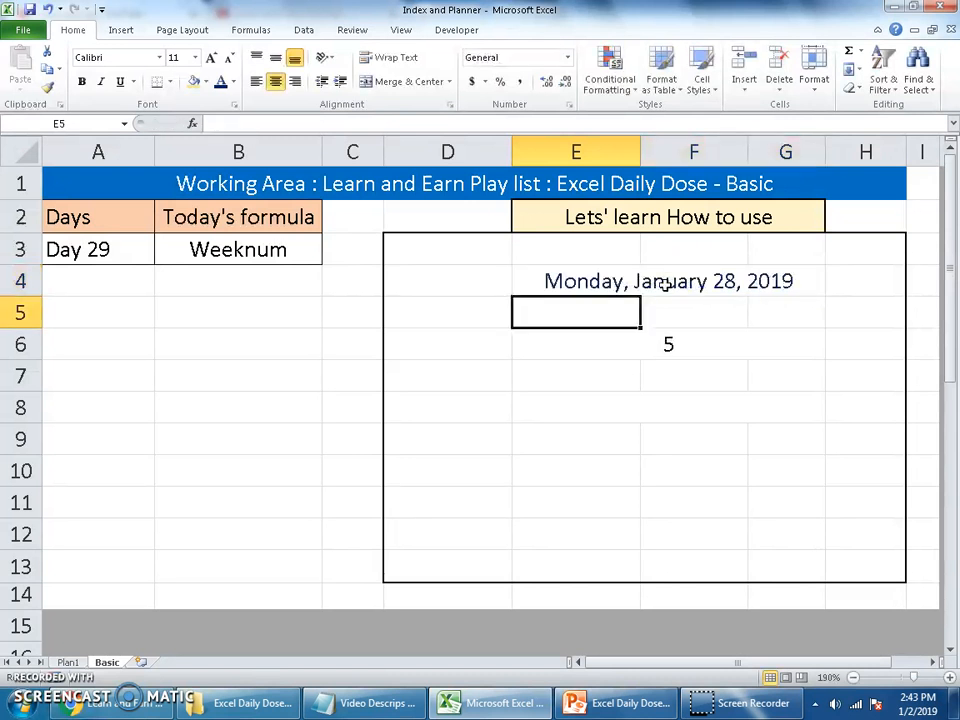
Check the week of January 28 in the system calendar against the week number in E6
click(690, 343)
click(917, 703)
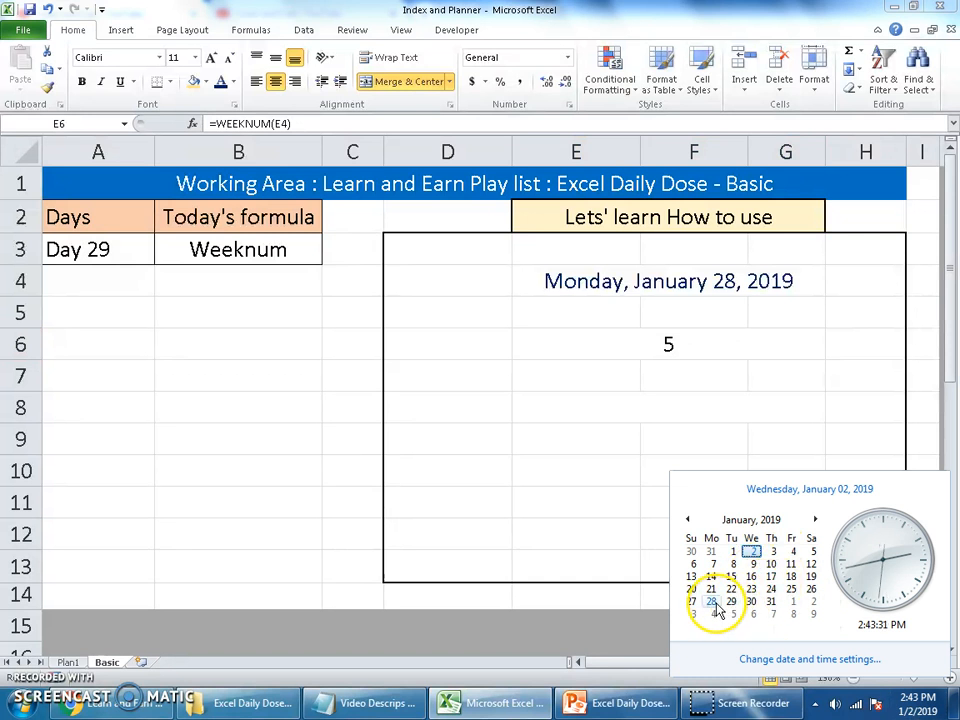
click(729, 346)
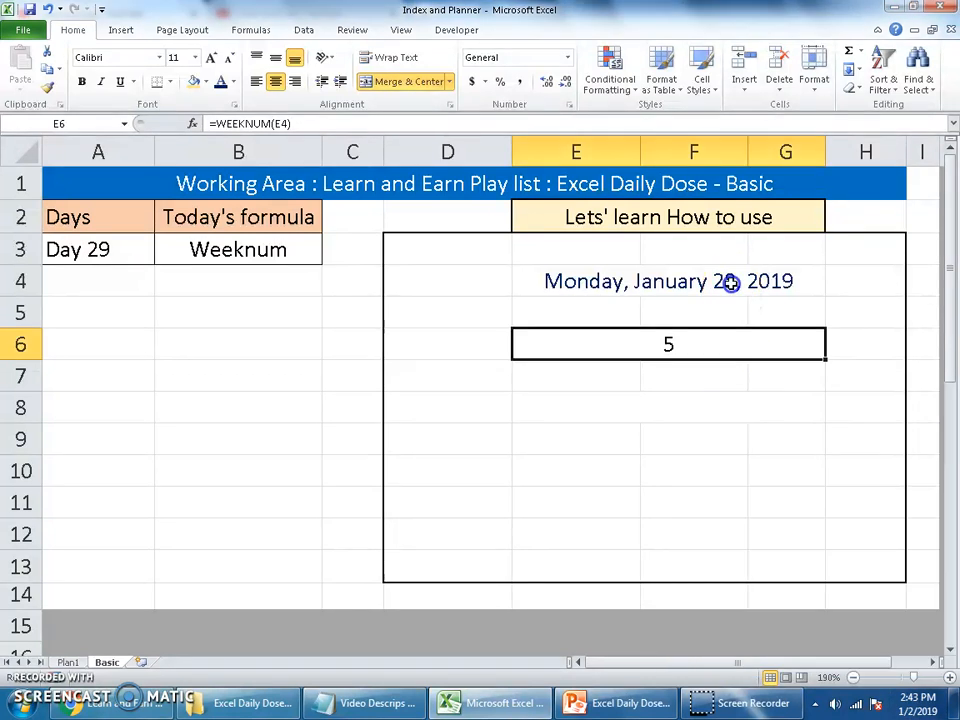
Change the date in E4 to 12/31/2019 and select the week number in E6
click(720, 281)
double_click(686, 283)
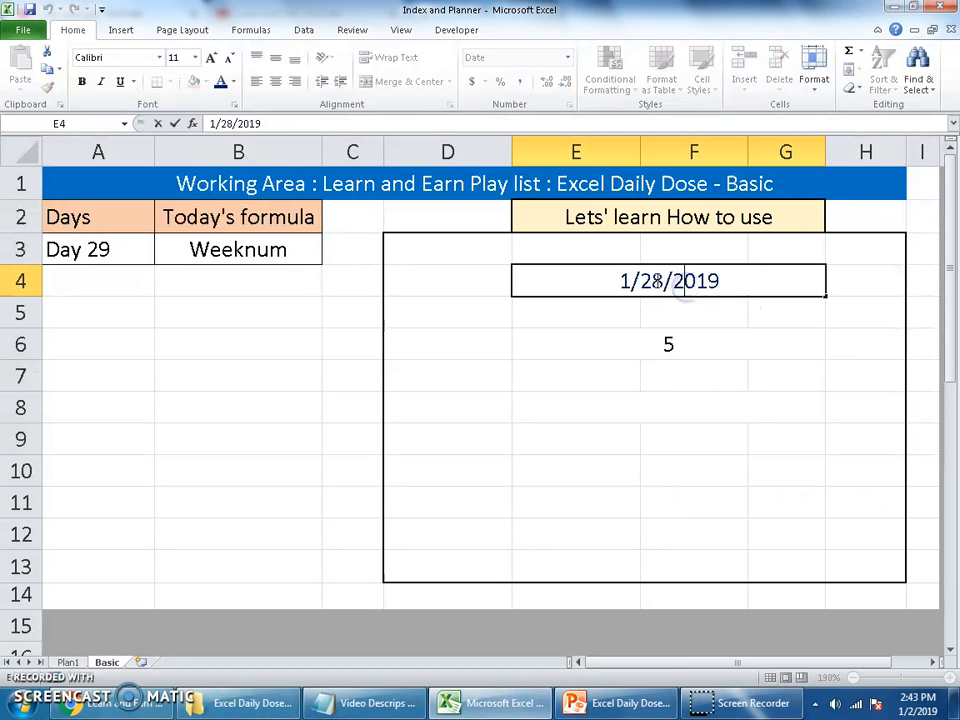
click(631, 277)
text(2)
key(Right)
key(Right)
key(Right)
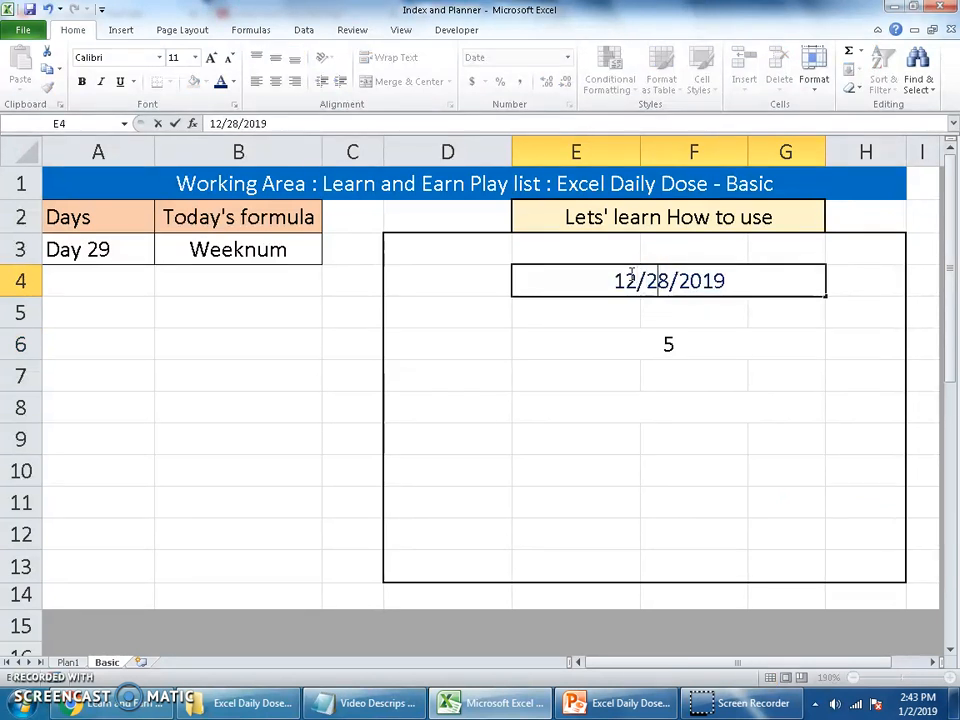
key(BackSpace)
key(BackSpace)
text(31)
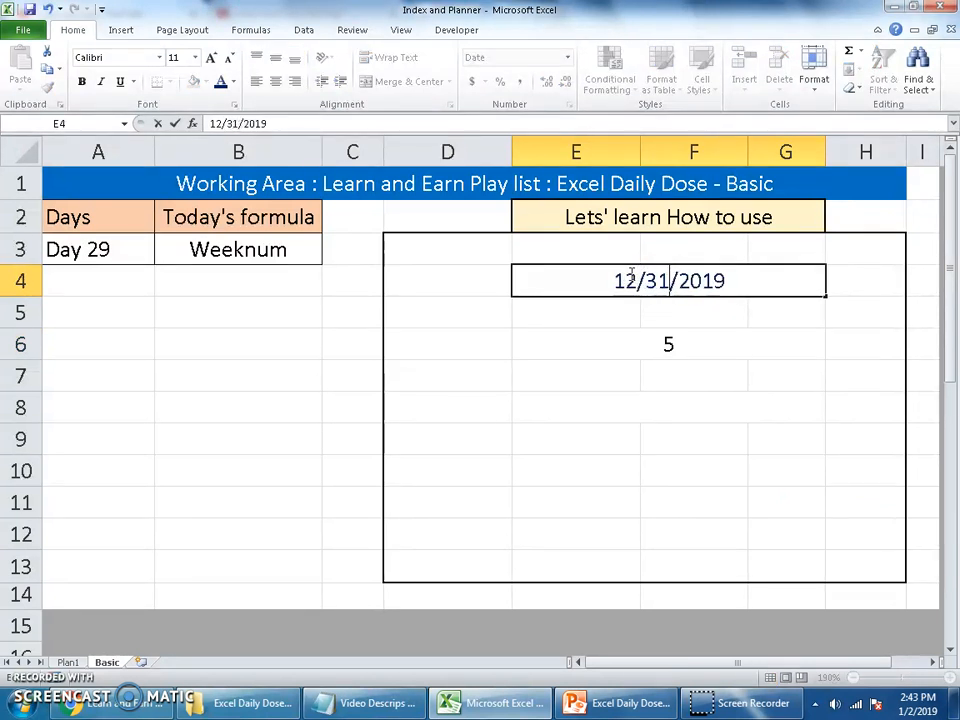
key(Return)
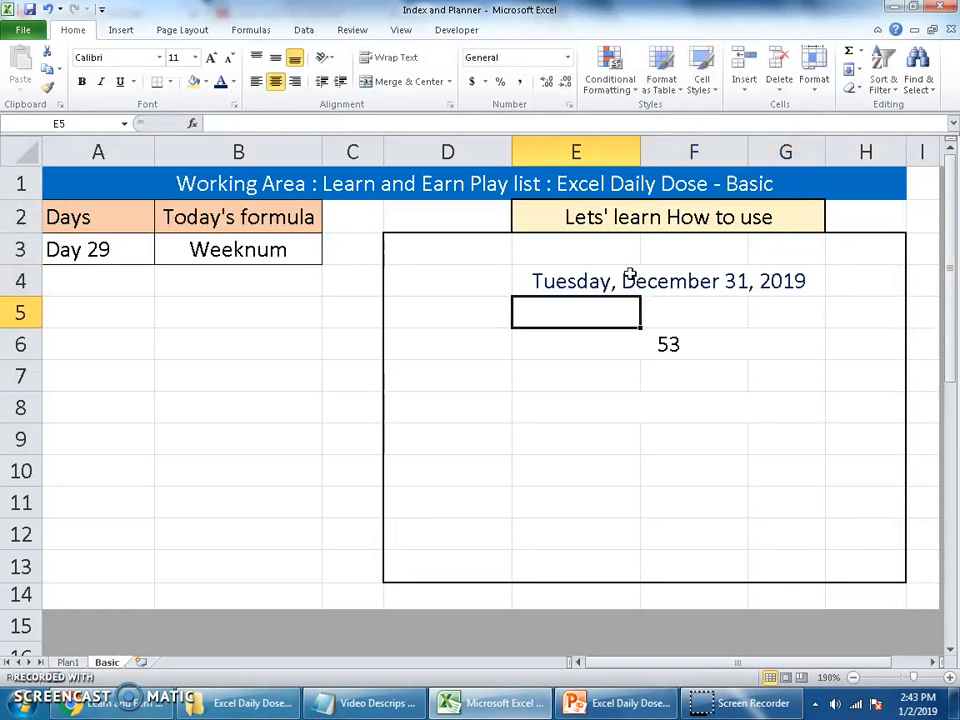
key(Down)
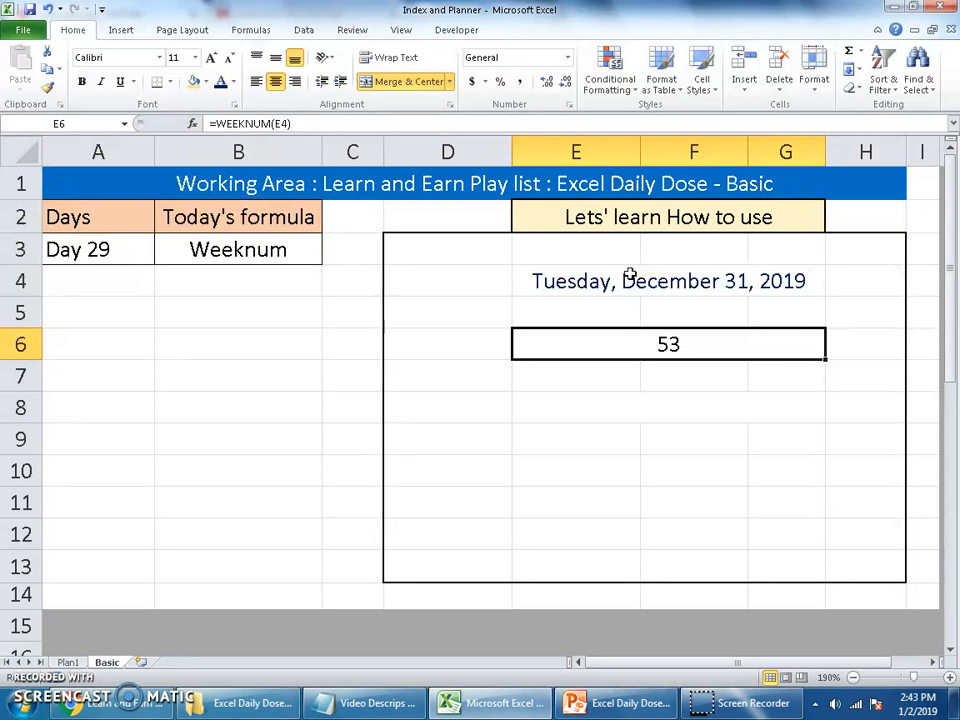
Enter the formula =WEEKDAY(E4,1) in E8 to number the date's weekday with the week starting on Sunday
click(225, 250)
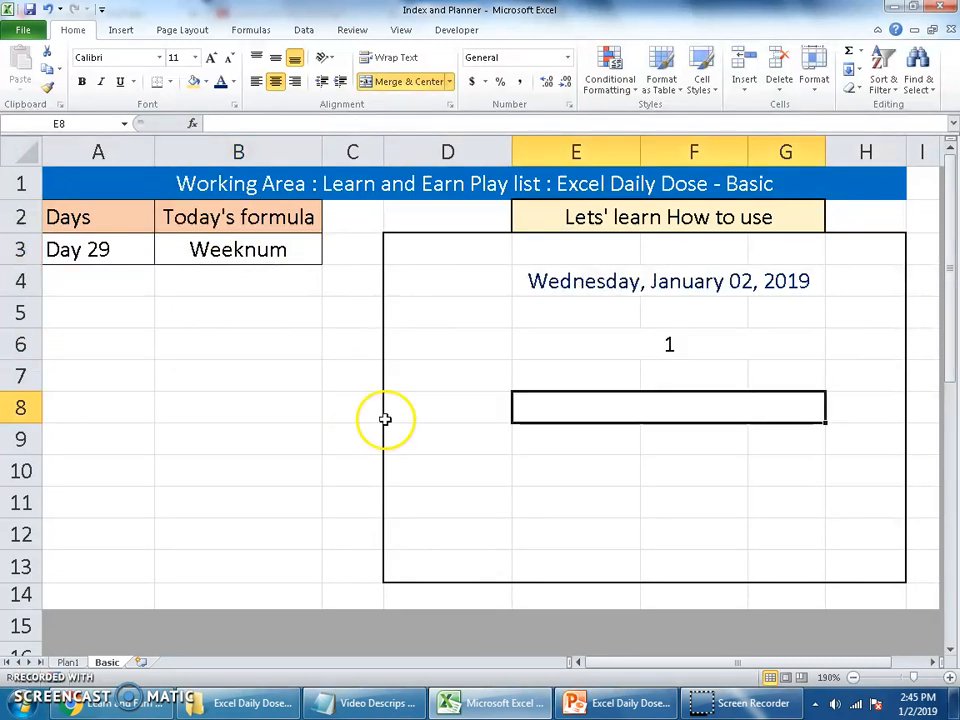
text(=wee)
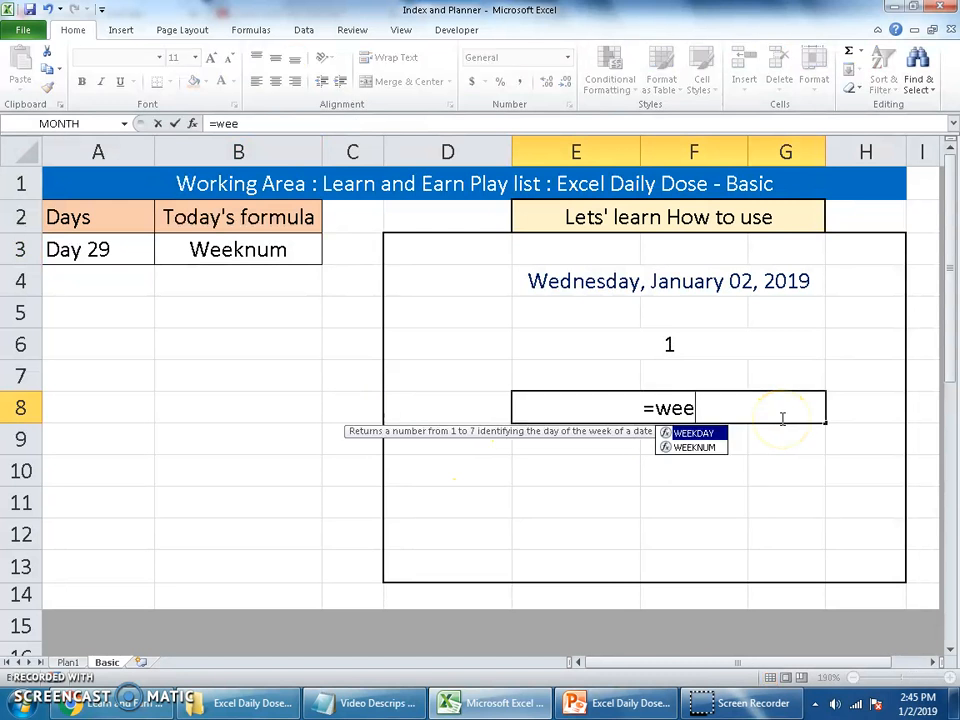
key(Tab)
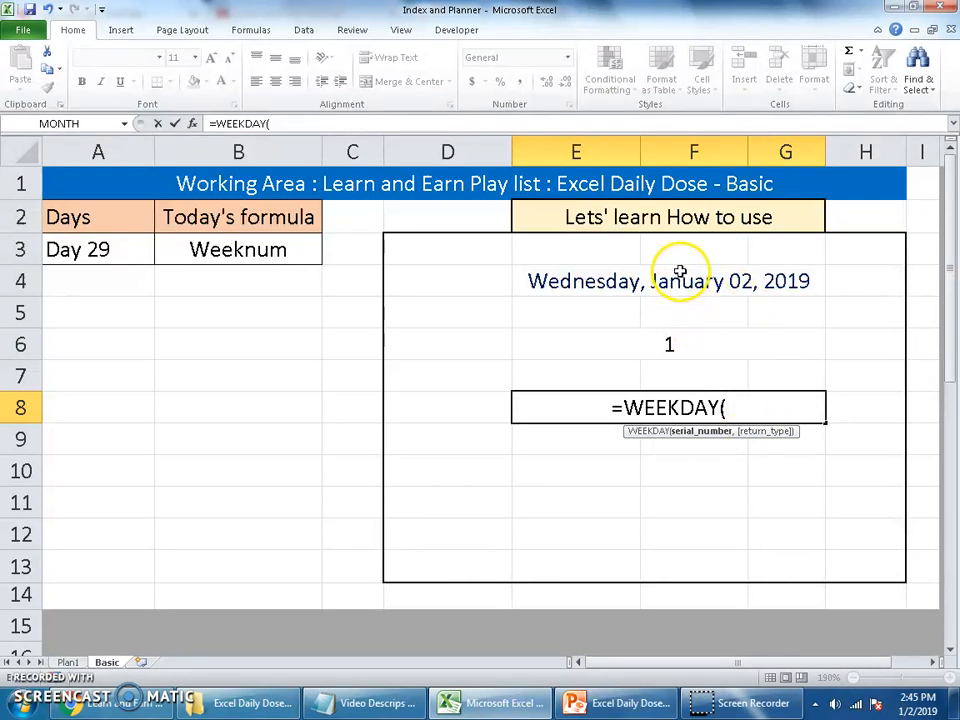
click(683, 280)
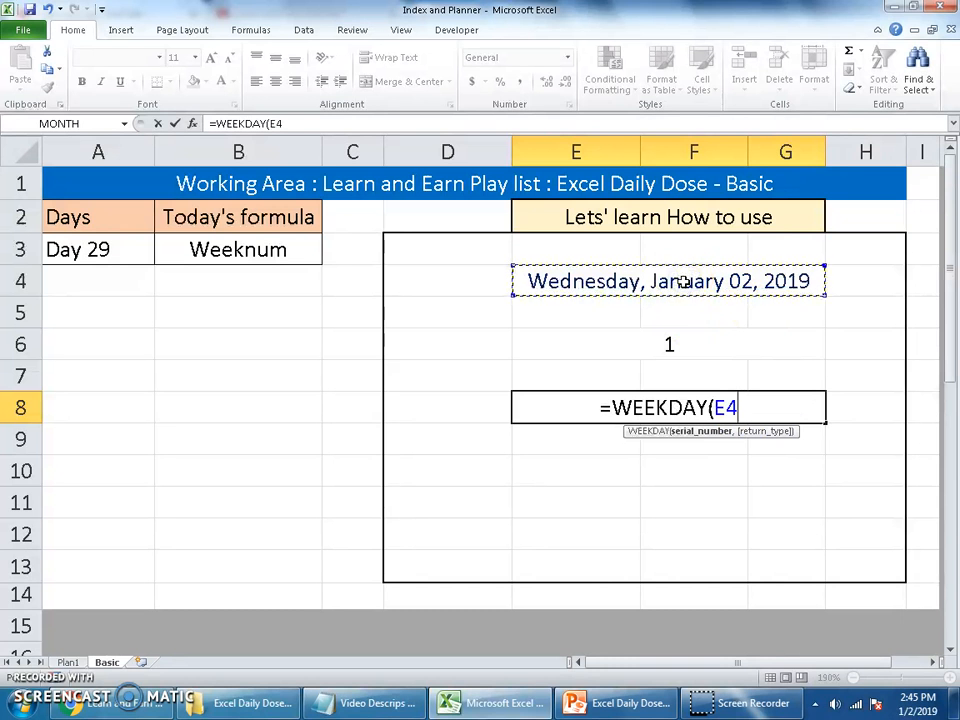
text(,)
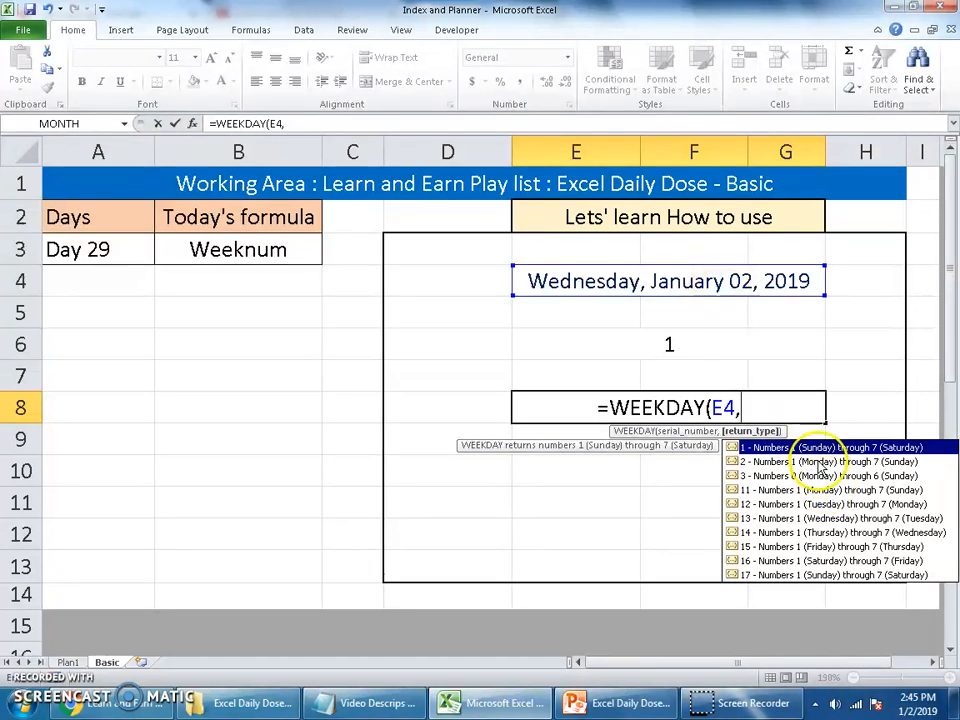
text(1)
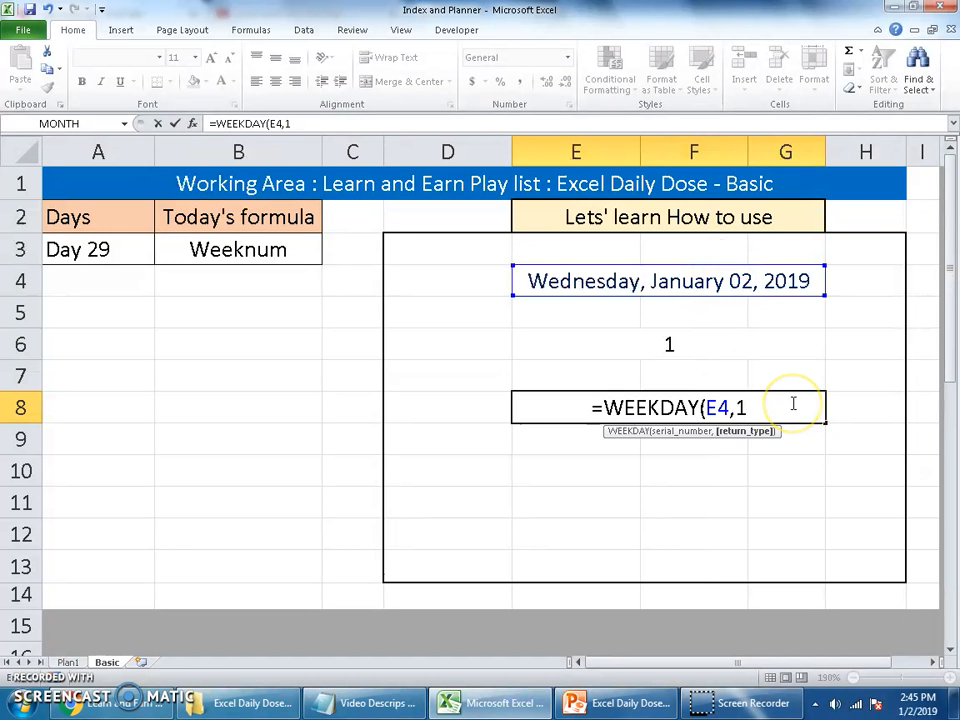
text())
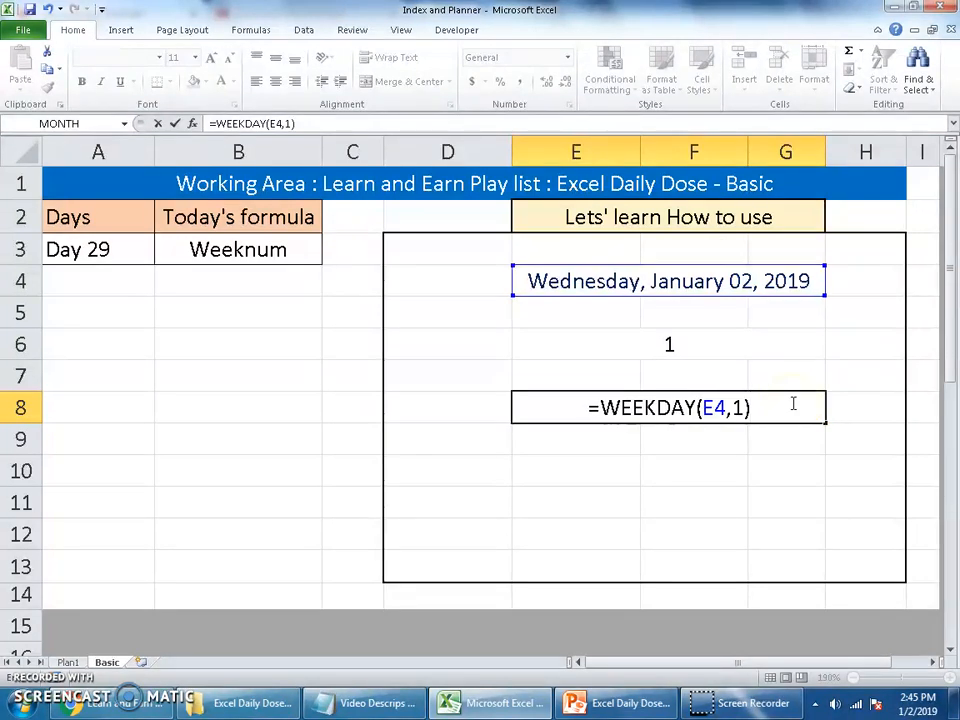
key(Return)
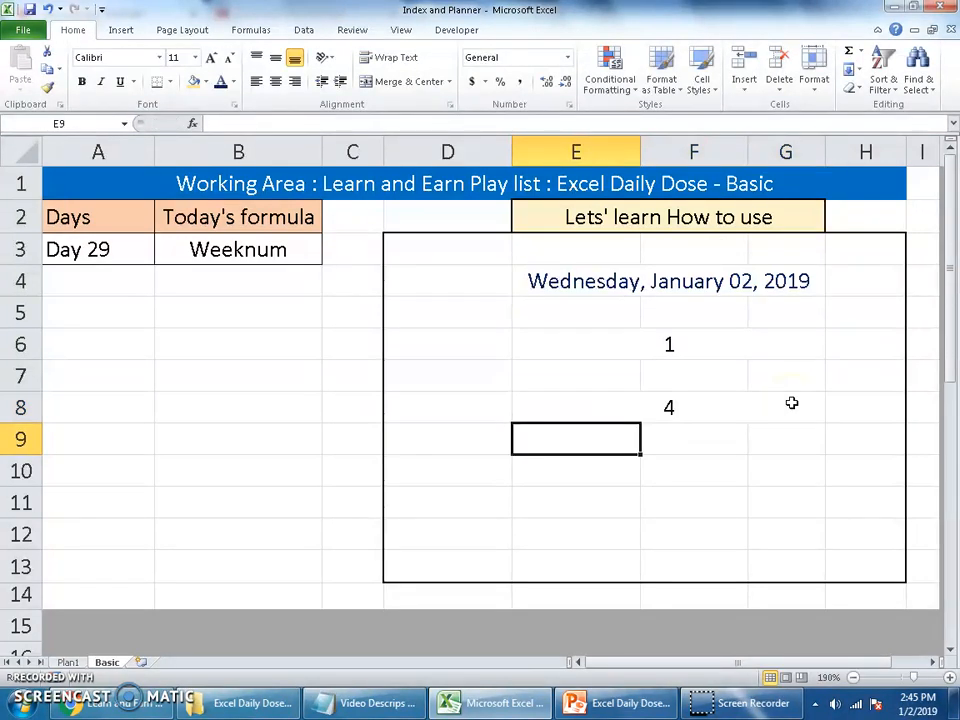
Check the weekday number in E8 against the position of January 2 in the system calendar
click(791, 403)
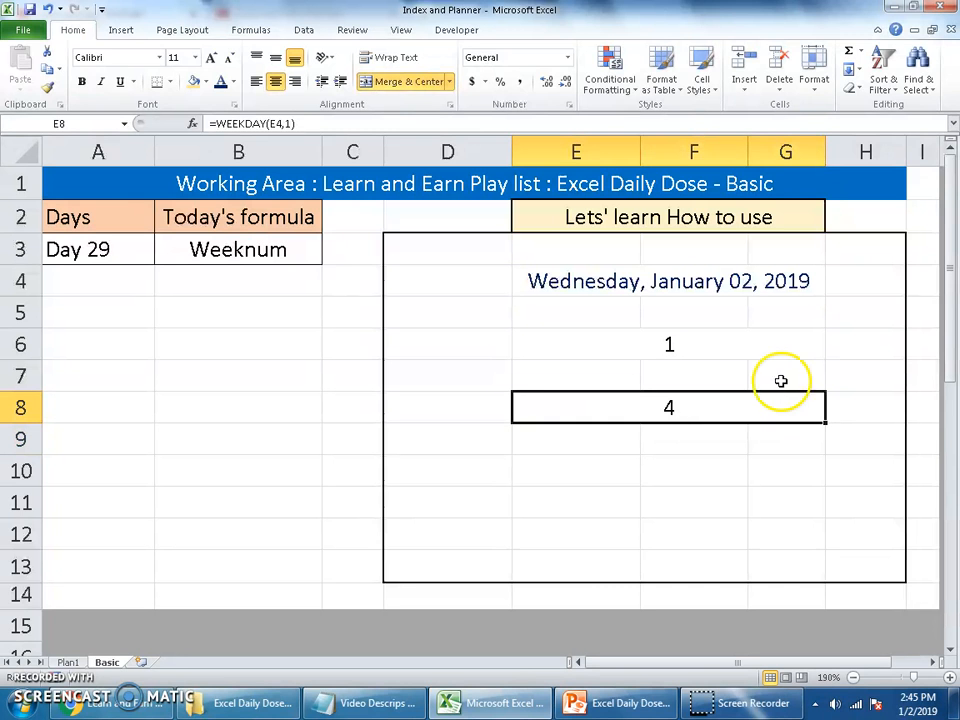
click(917, 703)
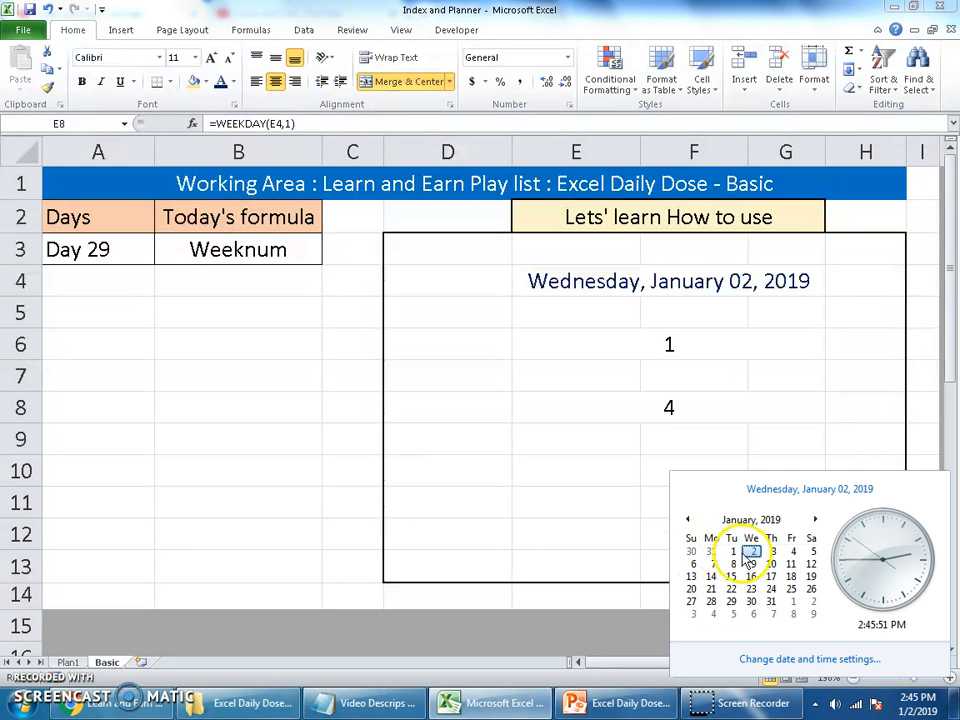
click(731, 420)
Change the date in E4 to 1/7/2019
click(647, 281)
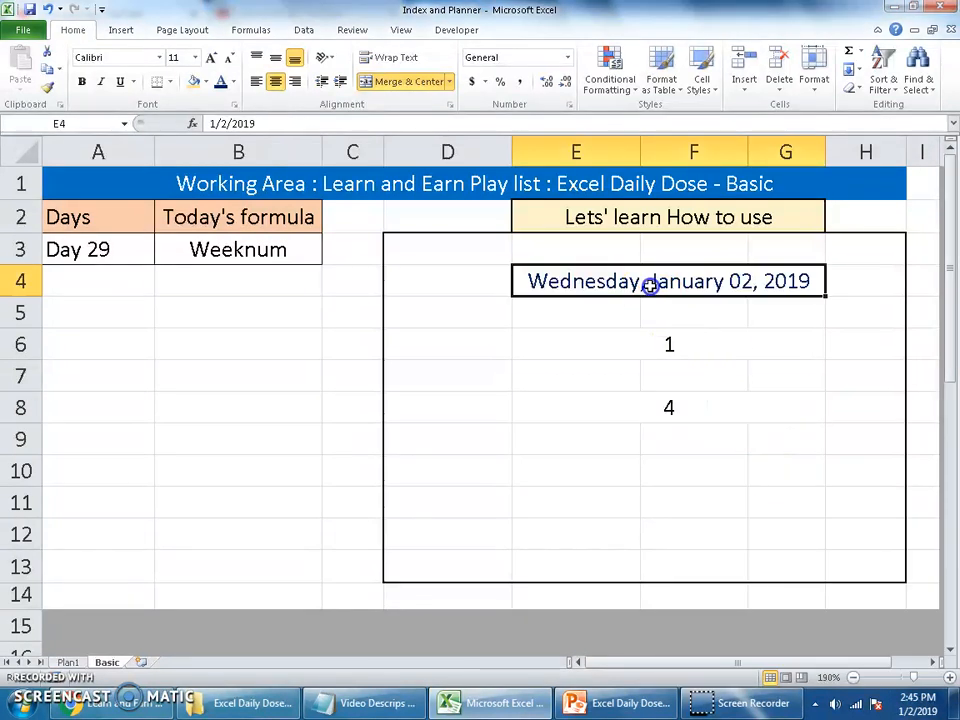
double_click(647, 283)
key(BackSpace)
text(7)
key(Return)
Check the weekday number in E8 against the position of January 7 in the system calendar
click(711, 407)
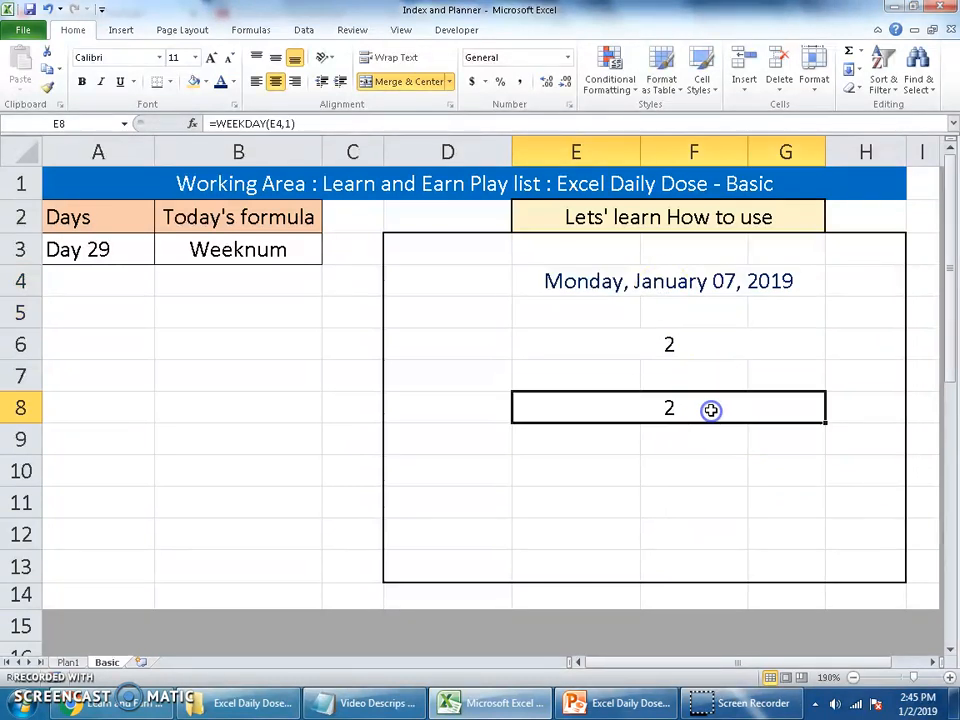
click(905, 690)
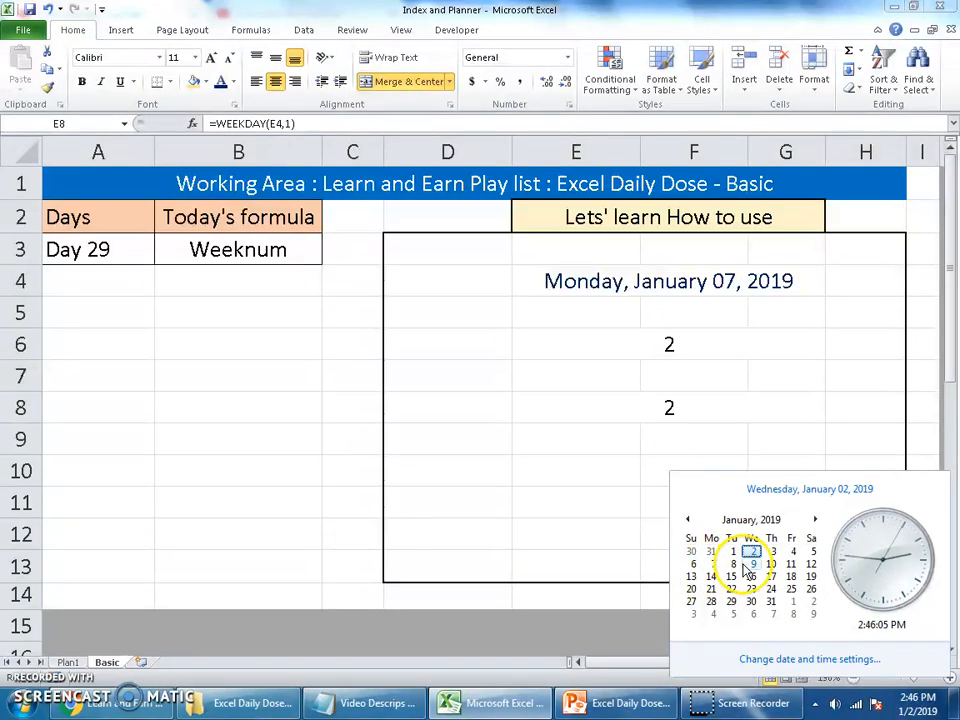
click(709, 388)
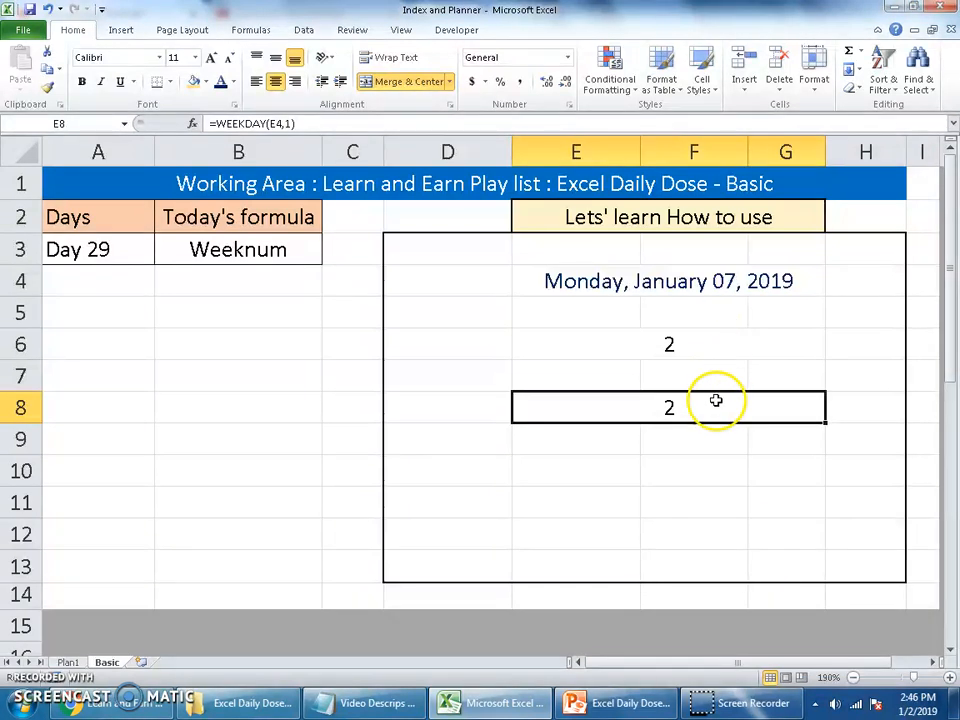
Clear the WEEKDAY formula from E8 and switch to the Learn and Earn YouTube channel in the browser
key(Delete)
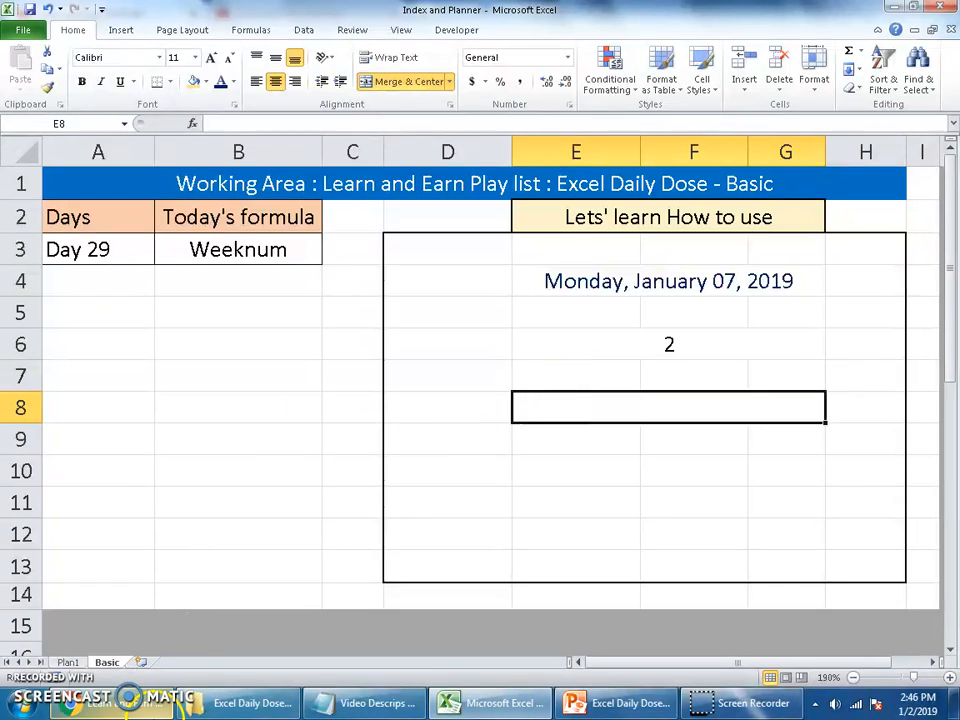
click(72, 703)
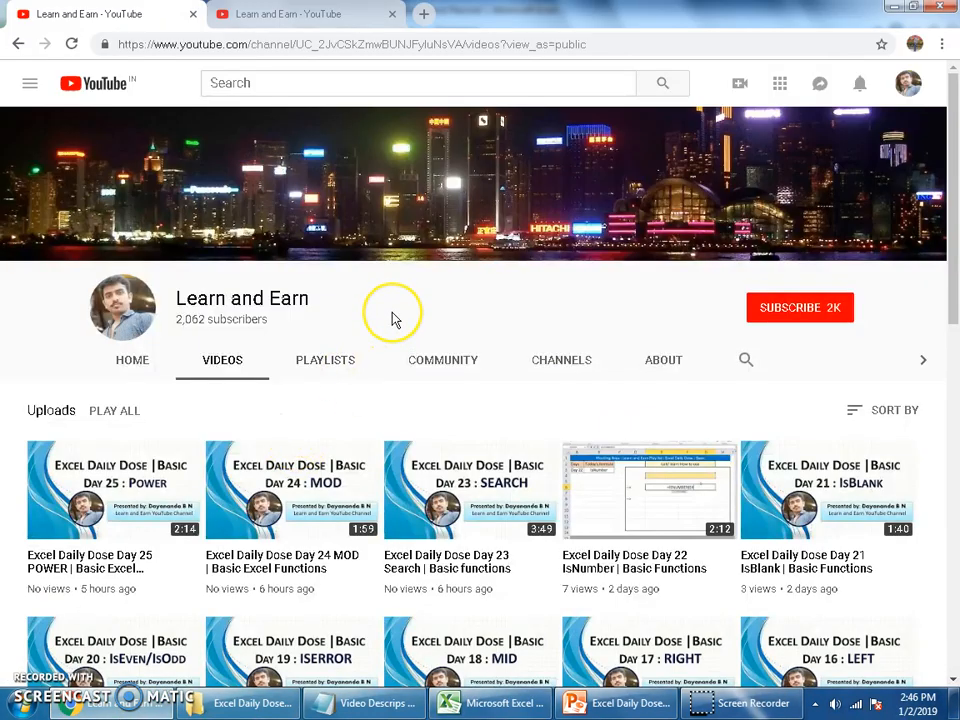